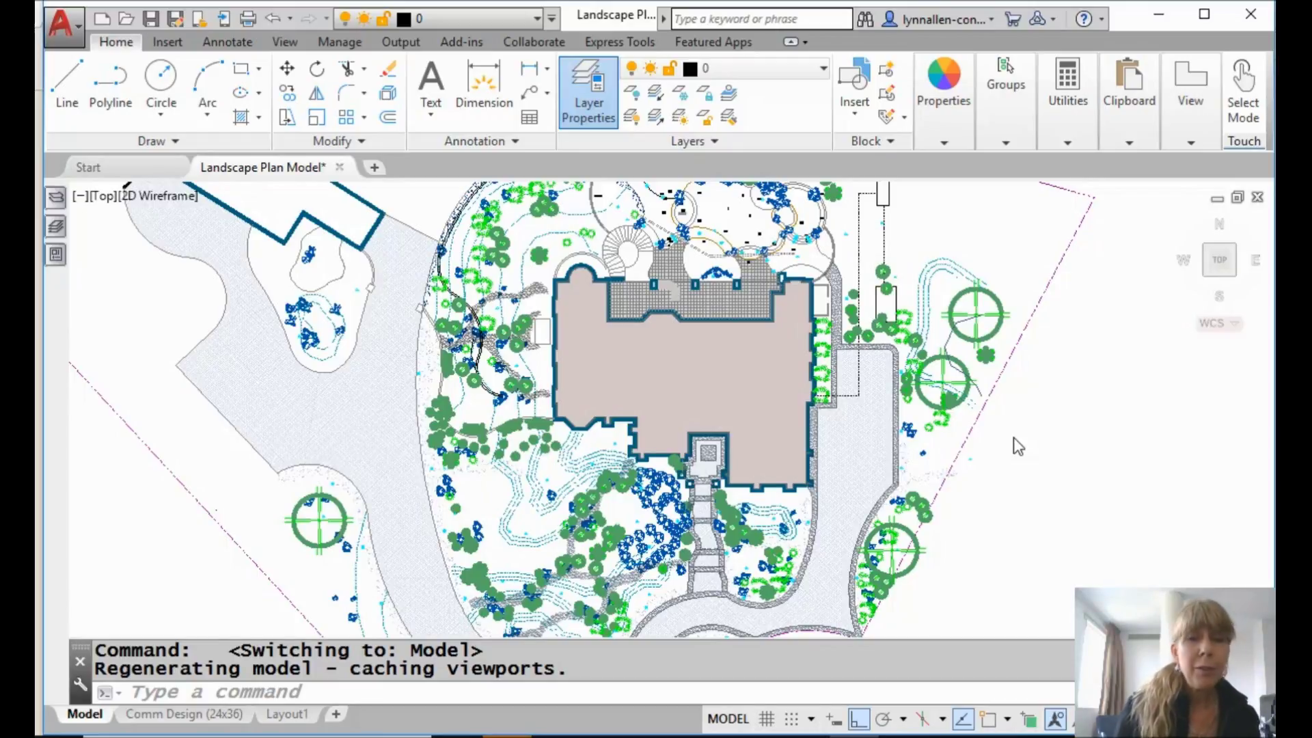
Open the View Manager from the View tab's Named Views panel and start a new named view.
{"action": "left_click", "coordinate": [286, 43]}
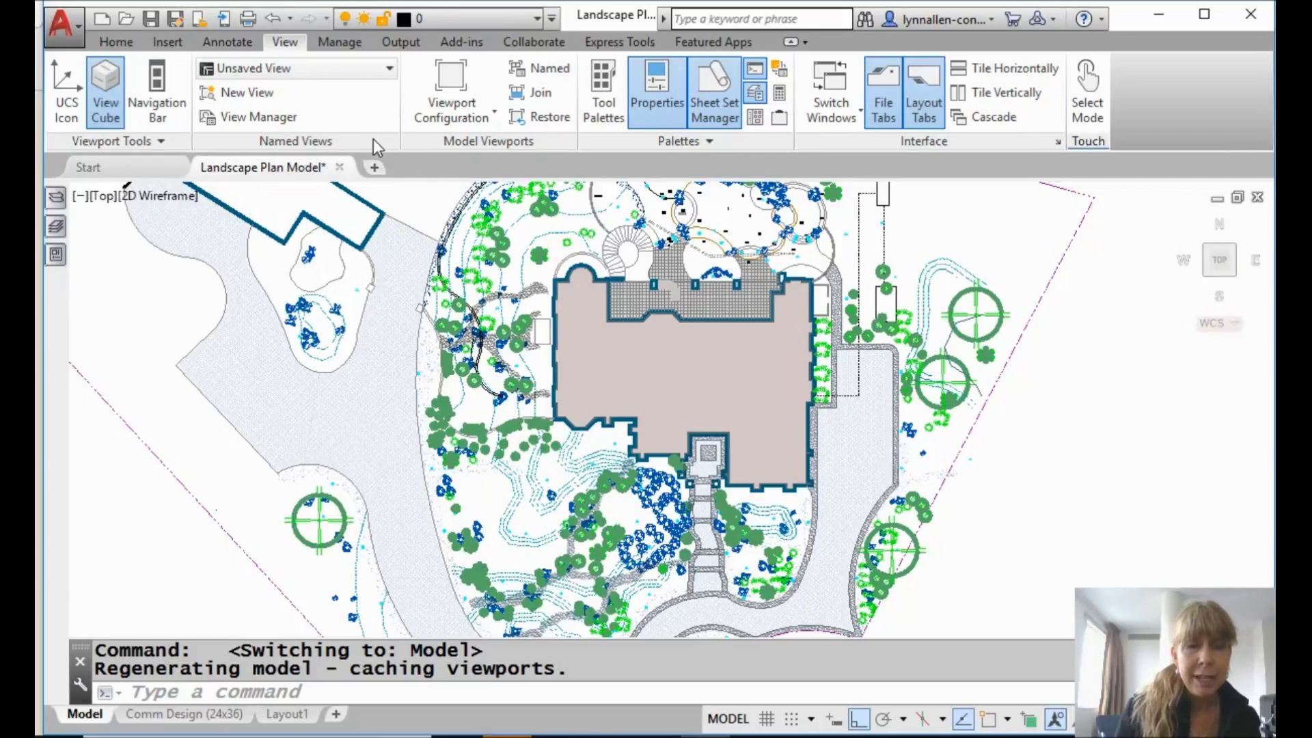
{"action": "left_click", "coordinate": [283, 120]}
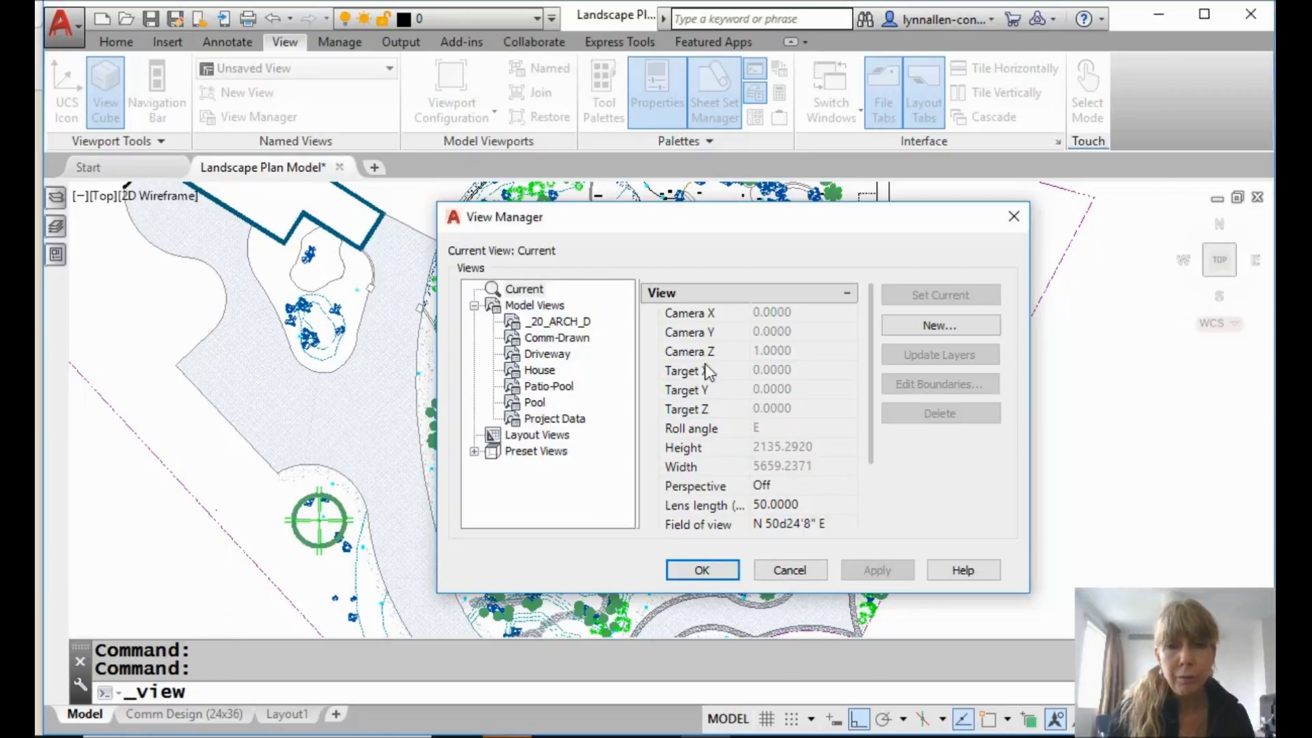
{"action": "left_click", "coordinate": [937, 326]}
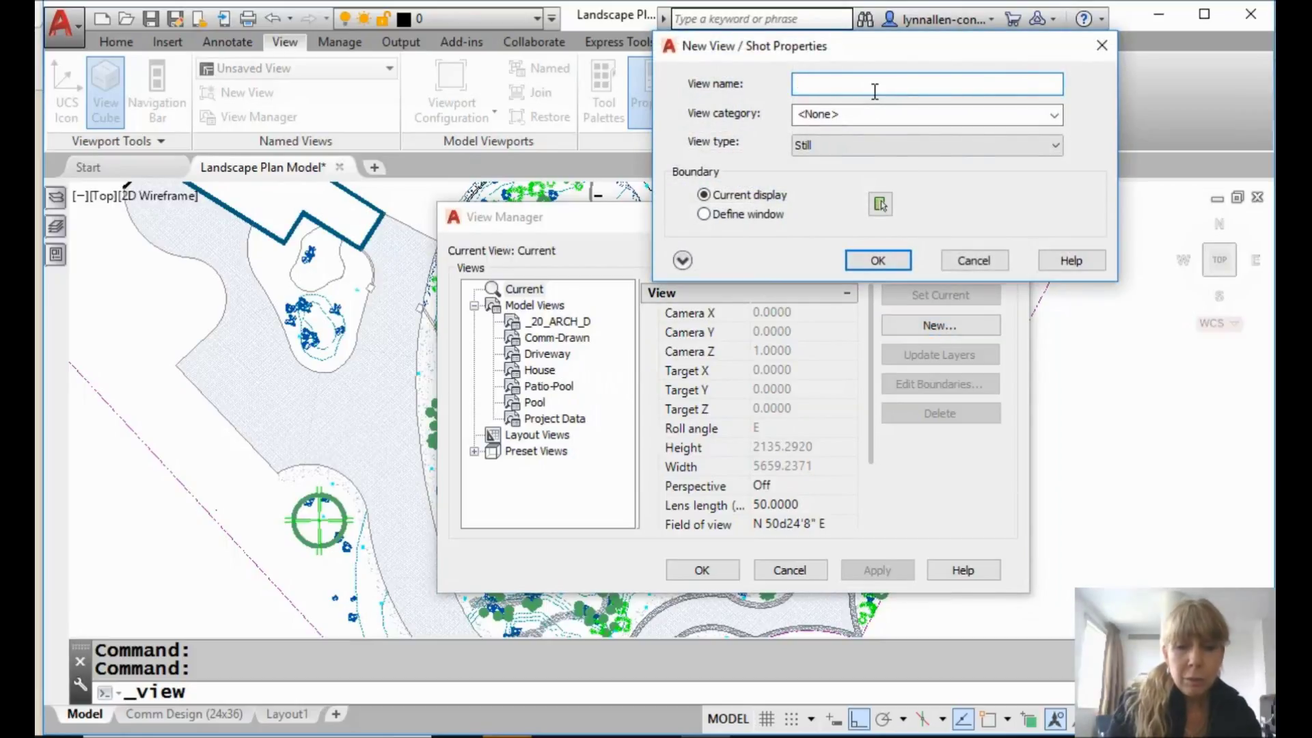
Name the new view 'Spiral Staircase', keep its view type as Still, and choose Define window.
{"action": "type", "text": "Spiral "}
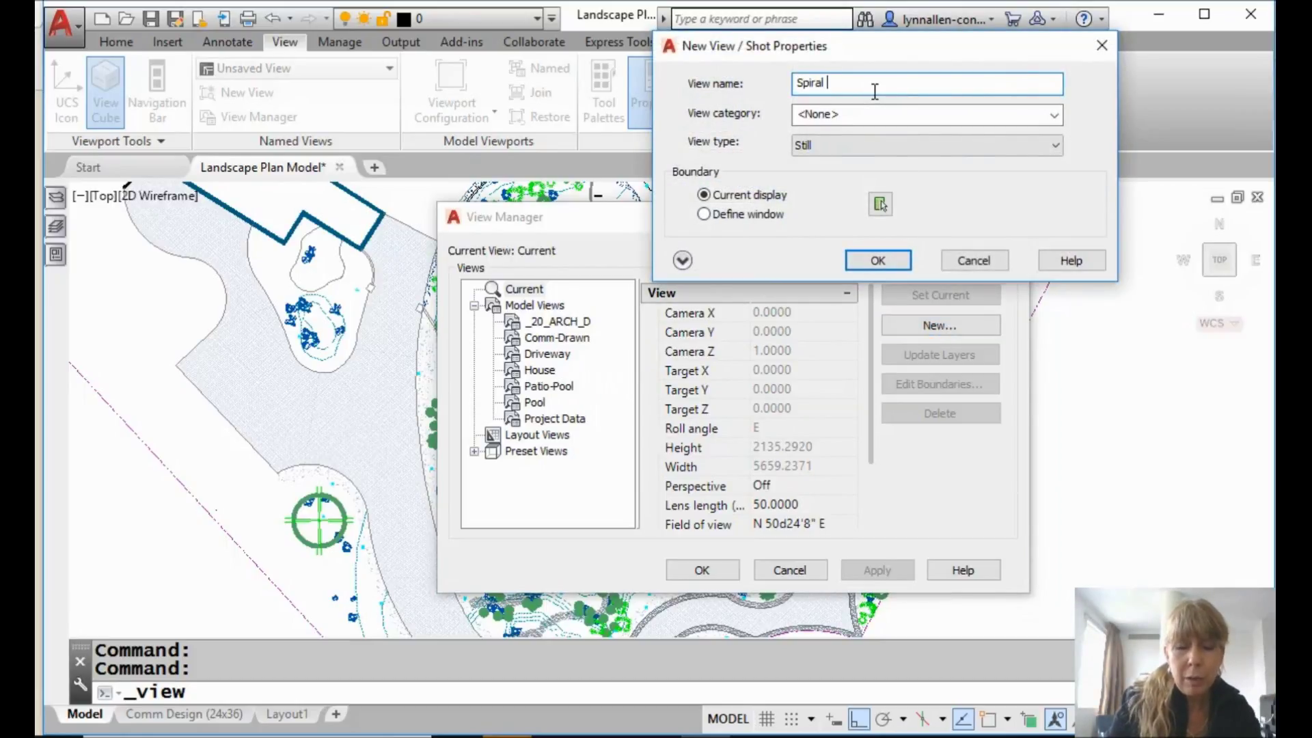
{"action": "type", "text": "Staircase"}
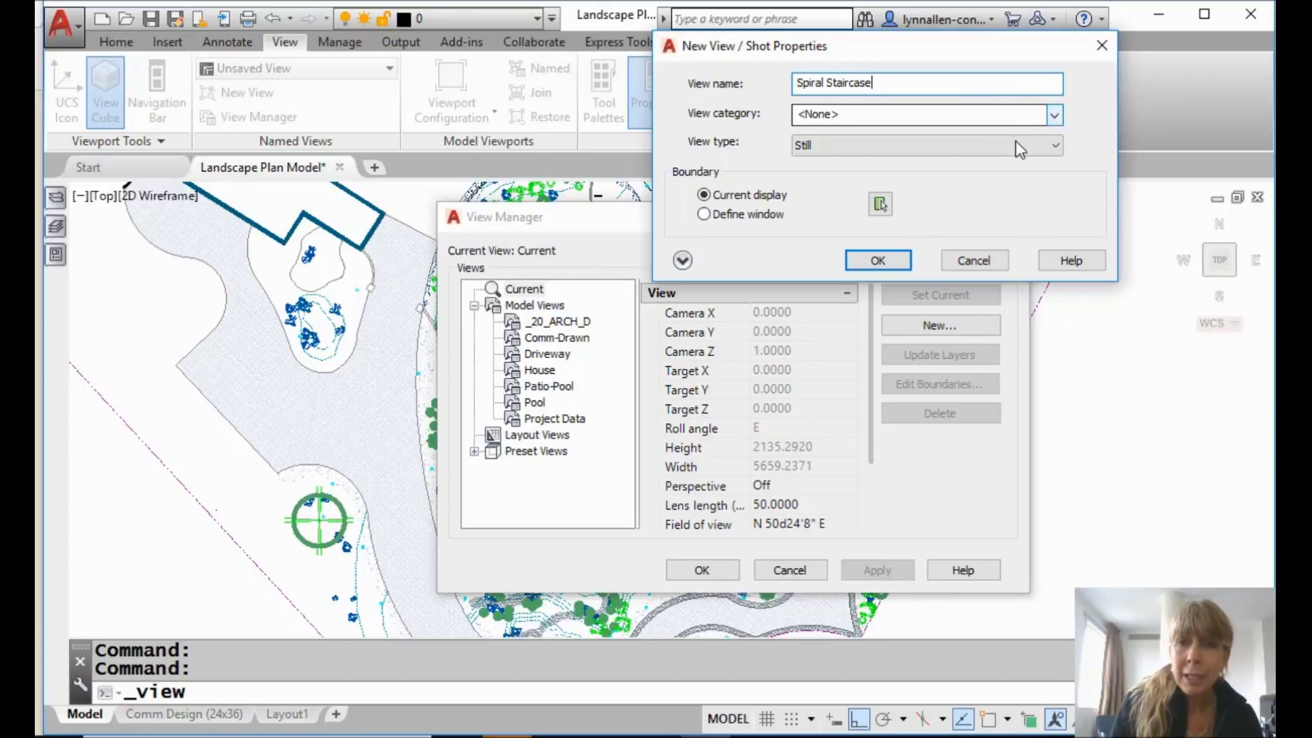
{"action": "left_click", "coordinate": [1051, 147]}
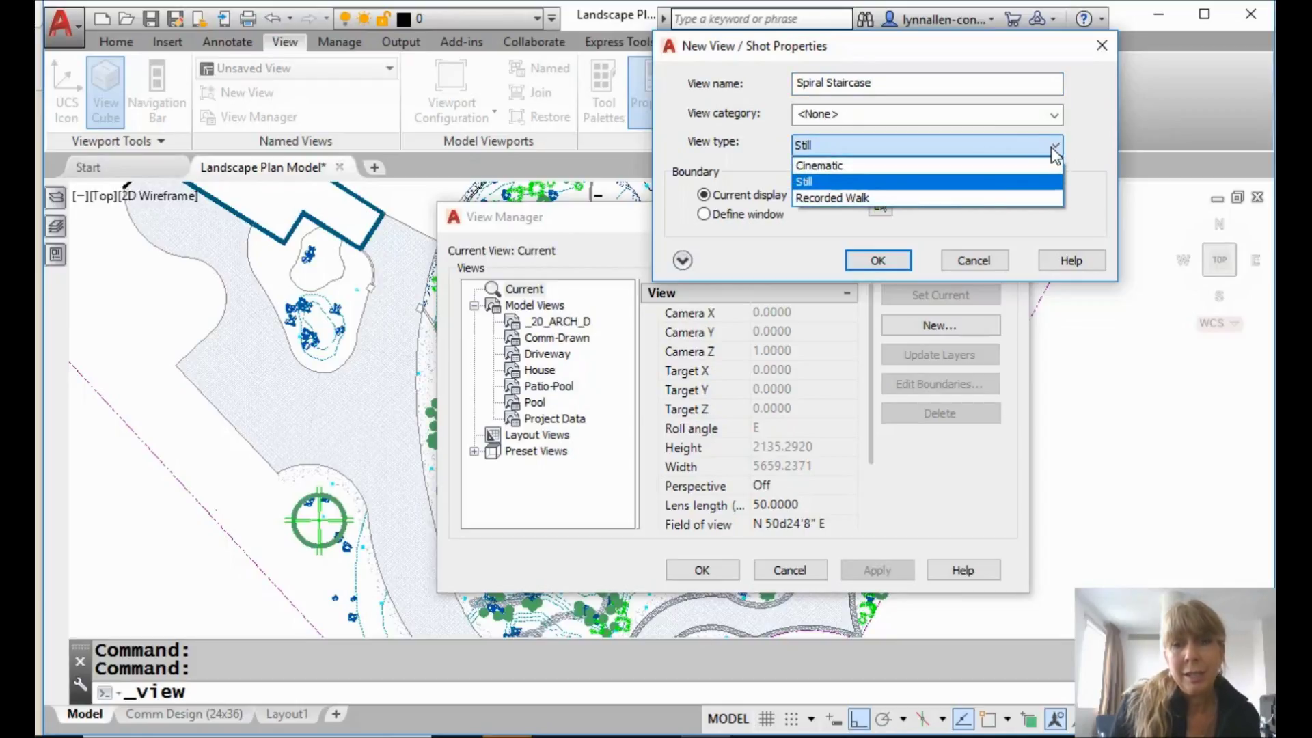
{"action": "left_click", "coordinate": [1043, 142]}
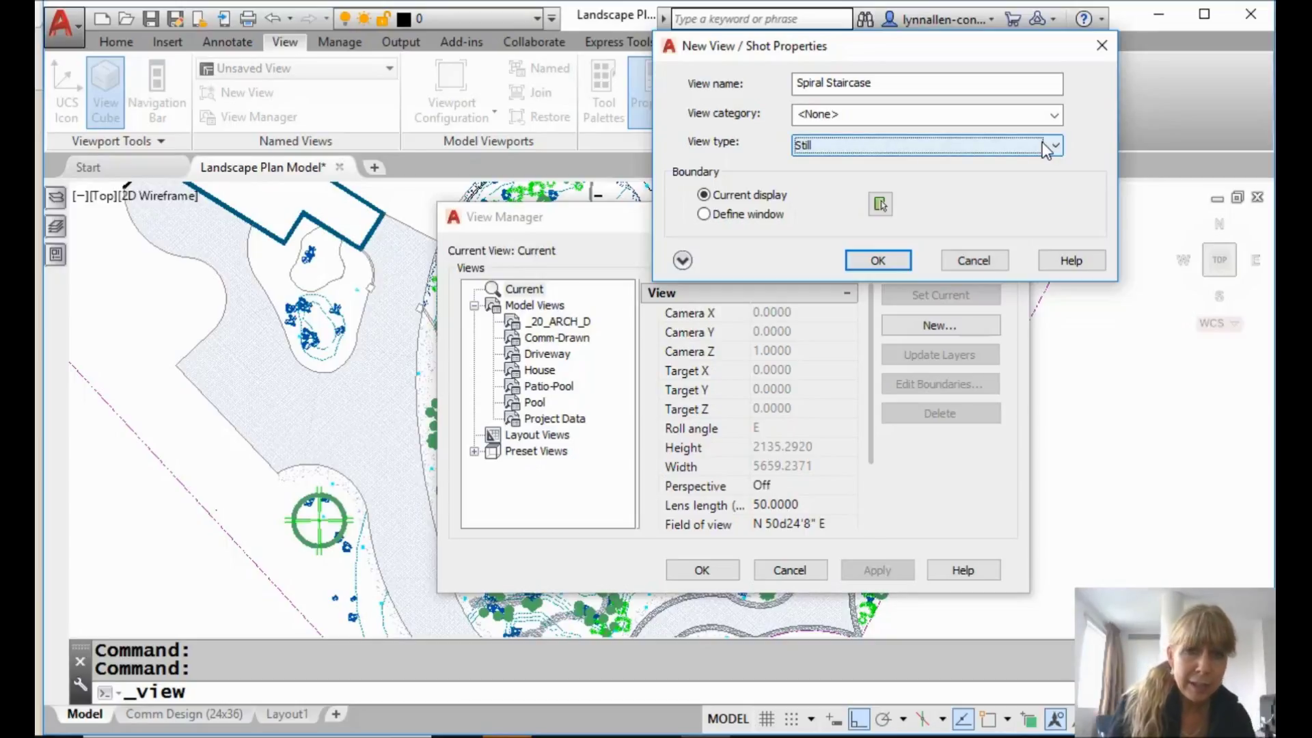
{"action": "left_click", "coordinate": [704, 214]}
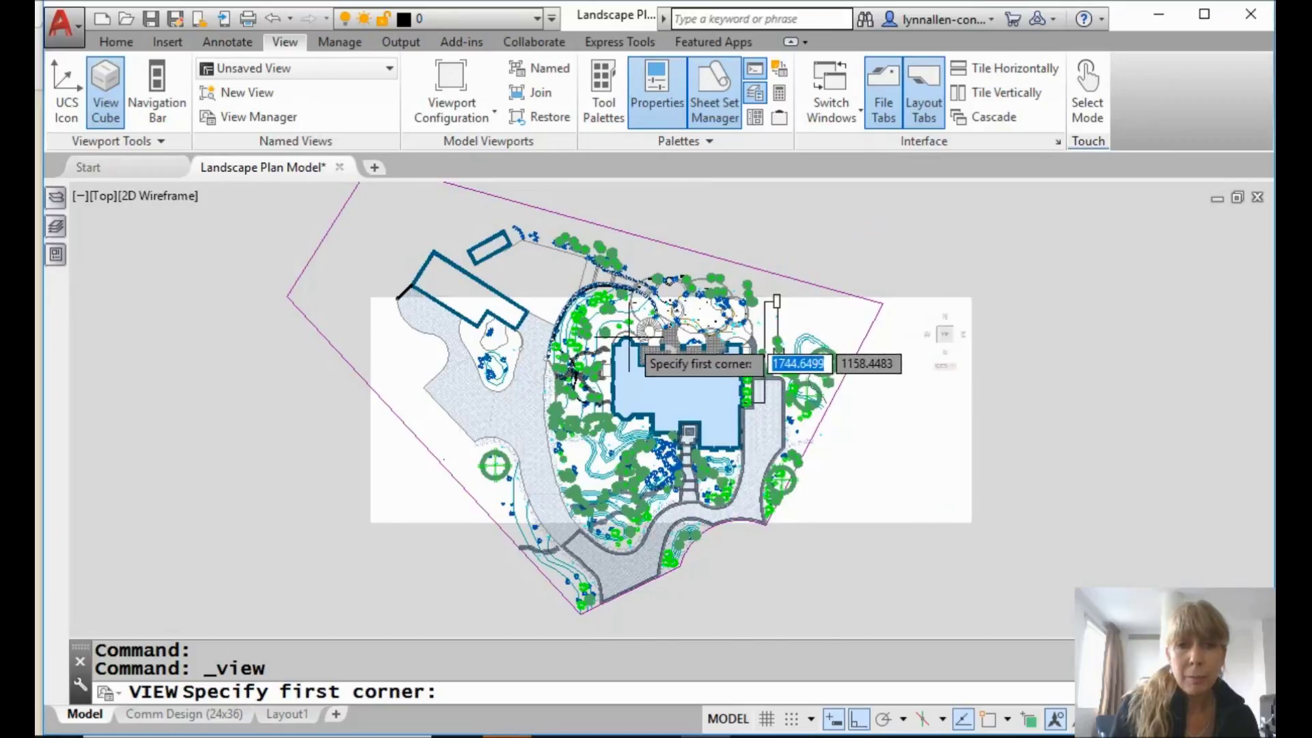
Draw the view window around the spiral staircase beside the pool.
{"action": "scroll", "coordinate": [629, 337], "scroll_direction": "up", "scroll_amount": 8}
{"action": "left_click", "coordinate": [593, 238]}
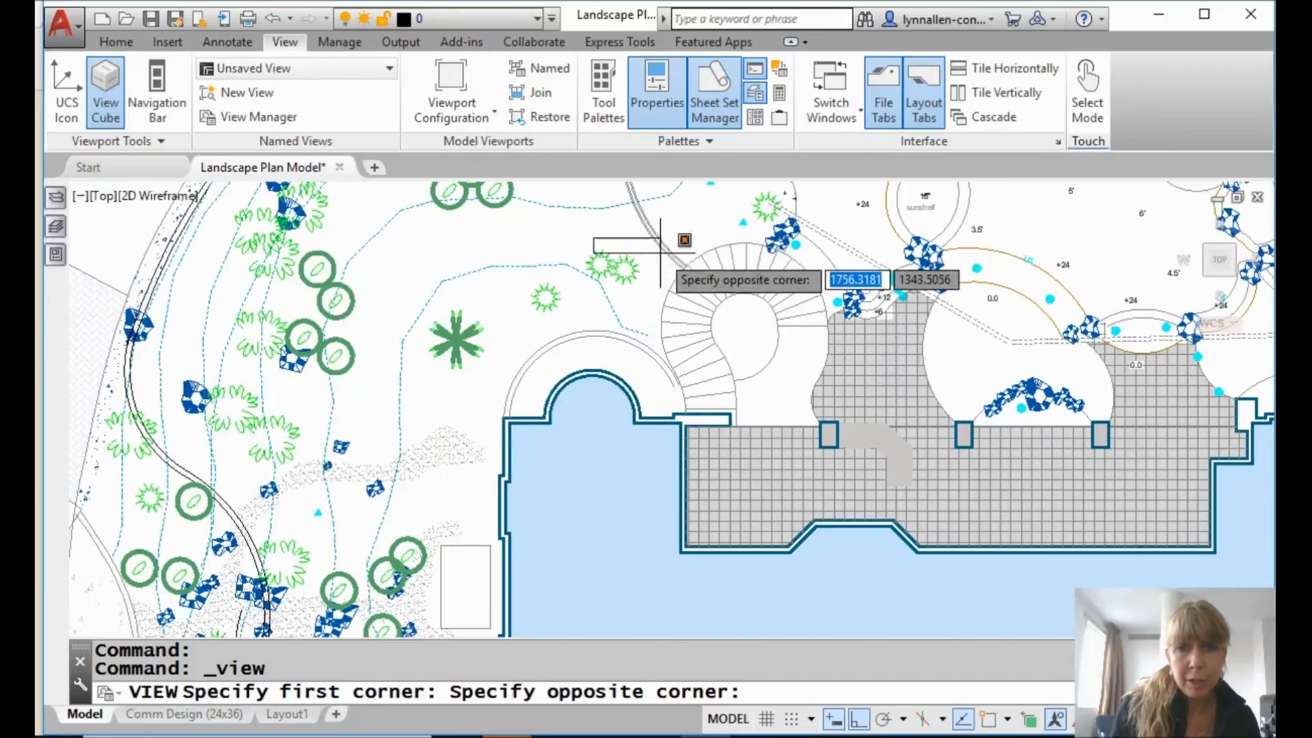
{"action": "left_click", "coordinate": [923, 425]}
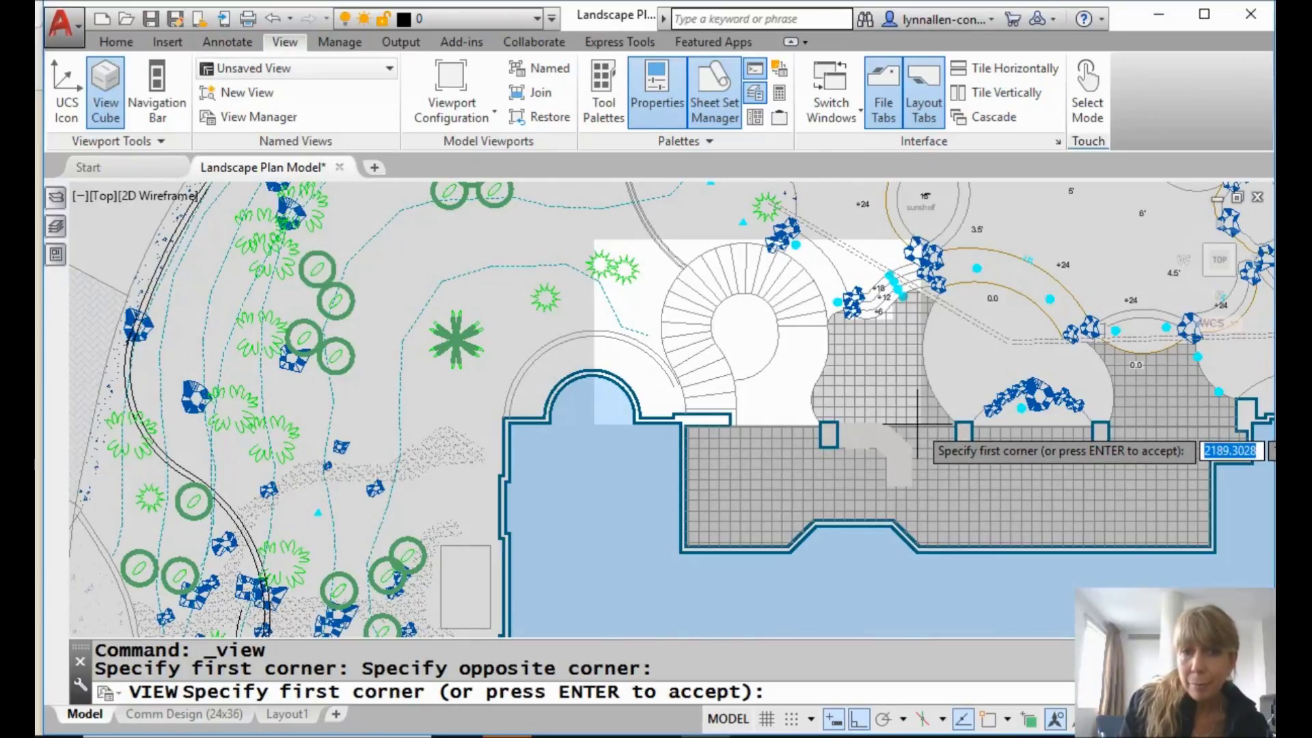
{"action": "key", "text": "Return"}
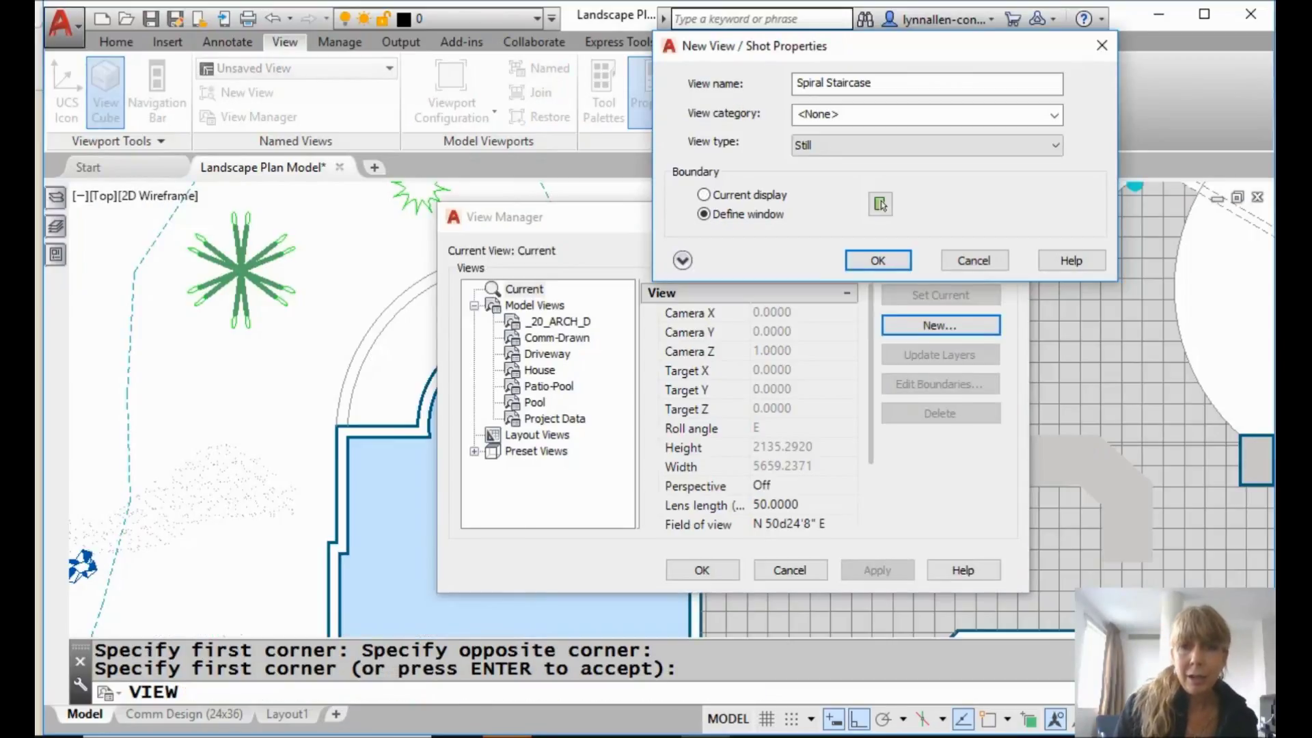
Confirm both dialogs to save the Spiral Staircase named view.
{"action": "left_click", "coordinate": [878, 264]}
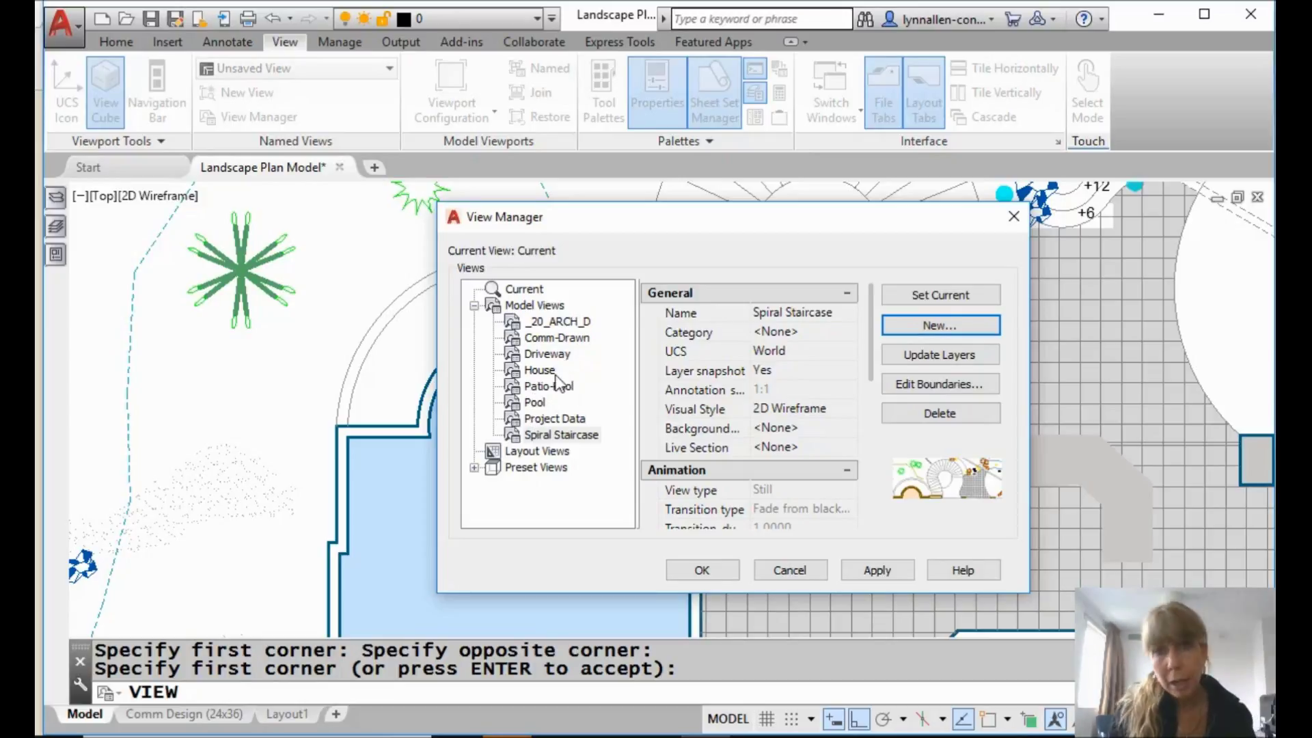
{"action": "left_click", "coordinate": [700, 571]}
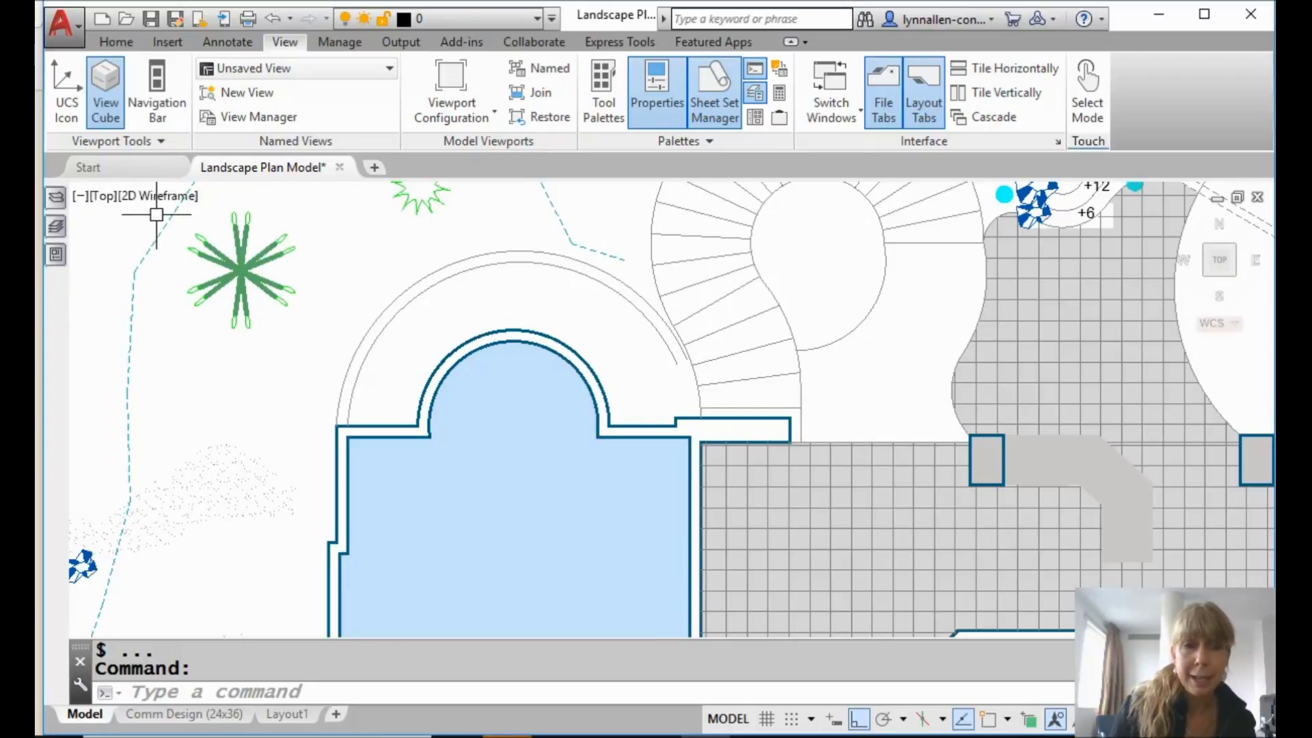
{"action": "left_click", "coordinate": [105, 199]}
Restore the House view, then the Spiral Staircase view, from the viewport's Custom Model Views.
{"action": "mouse_move", "coordinate": [174, 219]}
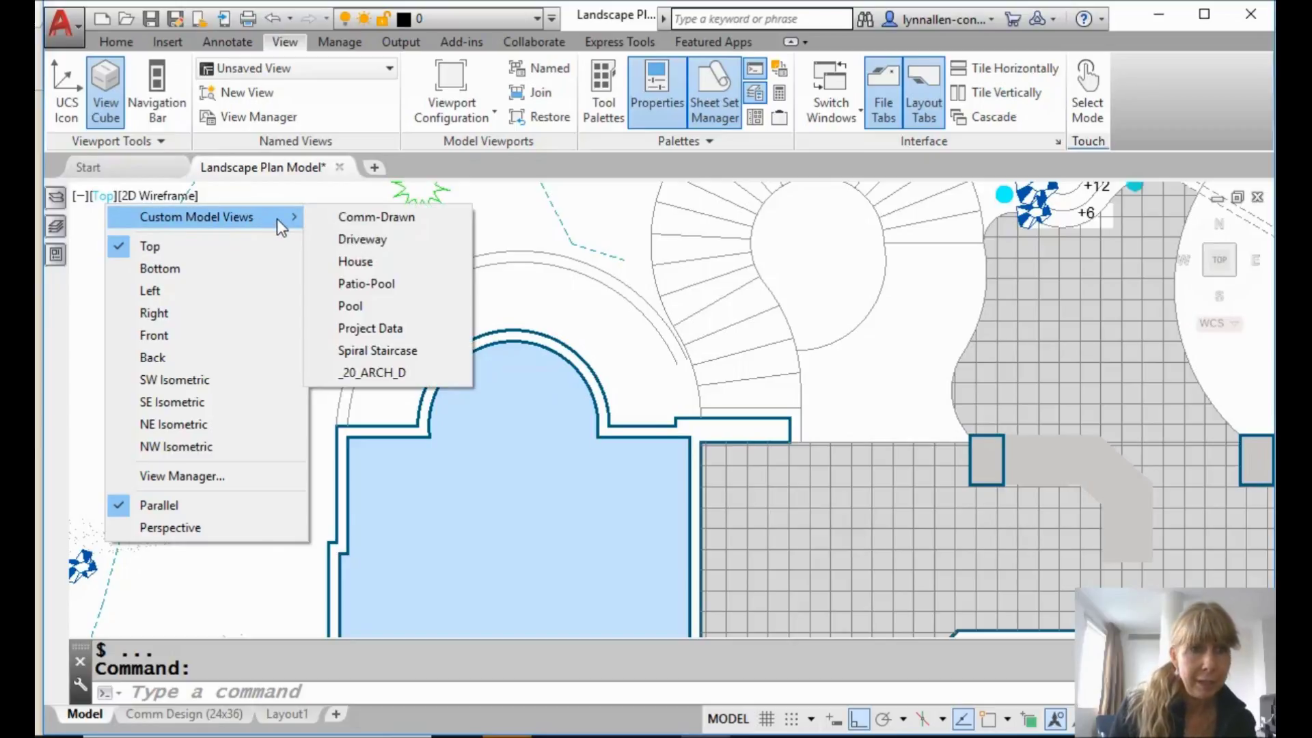
{"action": "left_click", "coordinate": [387, 260]}
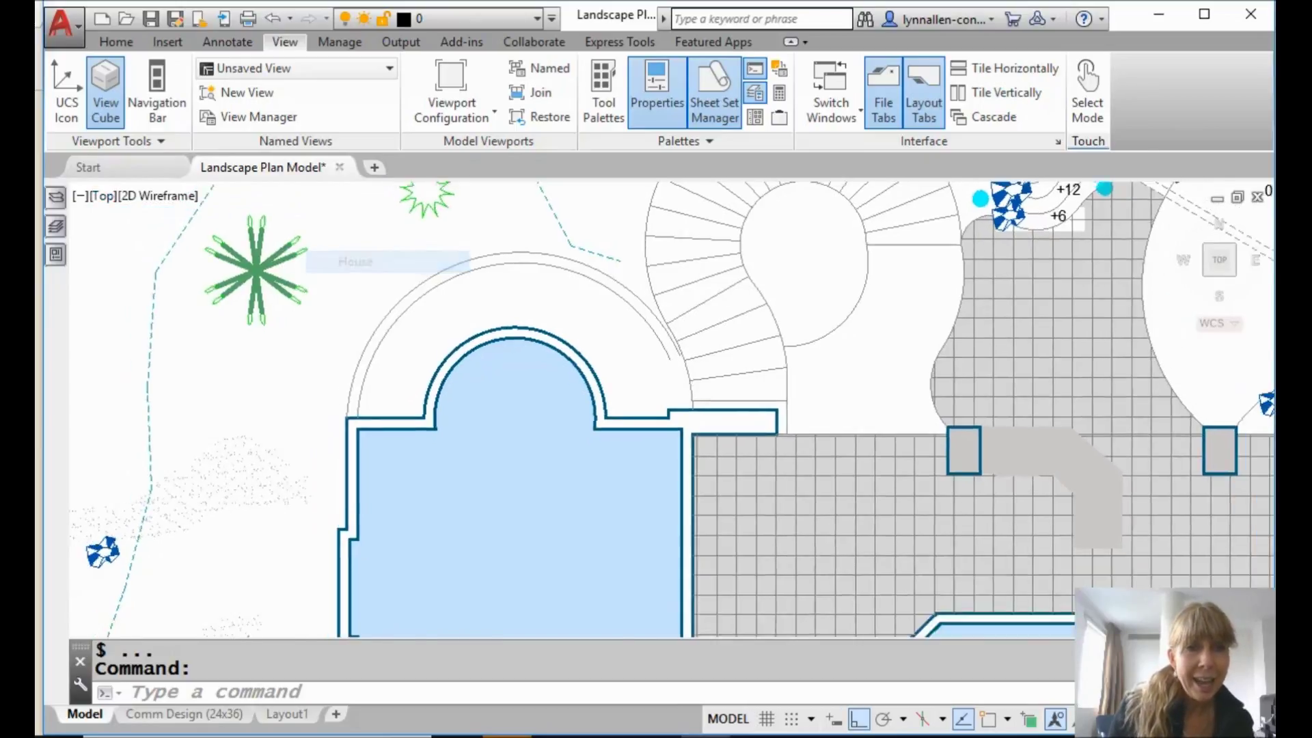
{"action": "left_click", "coordinate": [113, 198]}
{"action": "mouse_move", "coordinate": [226, 217]}
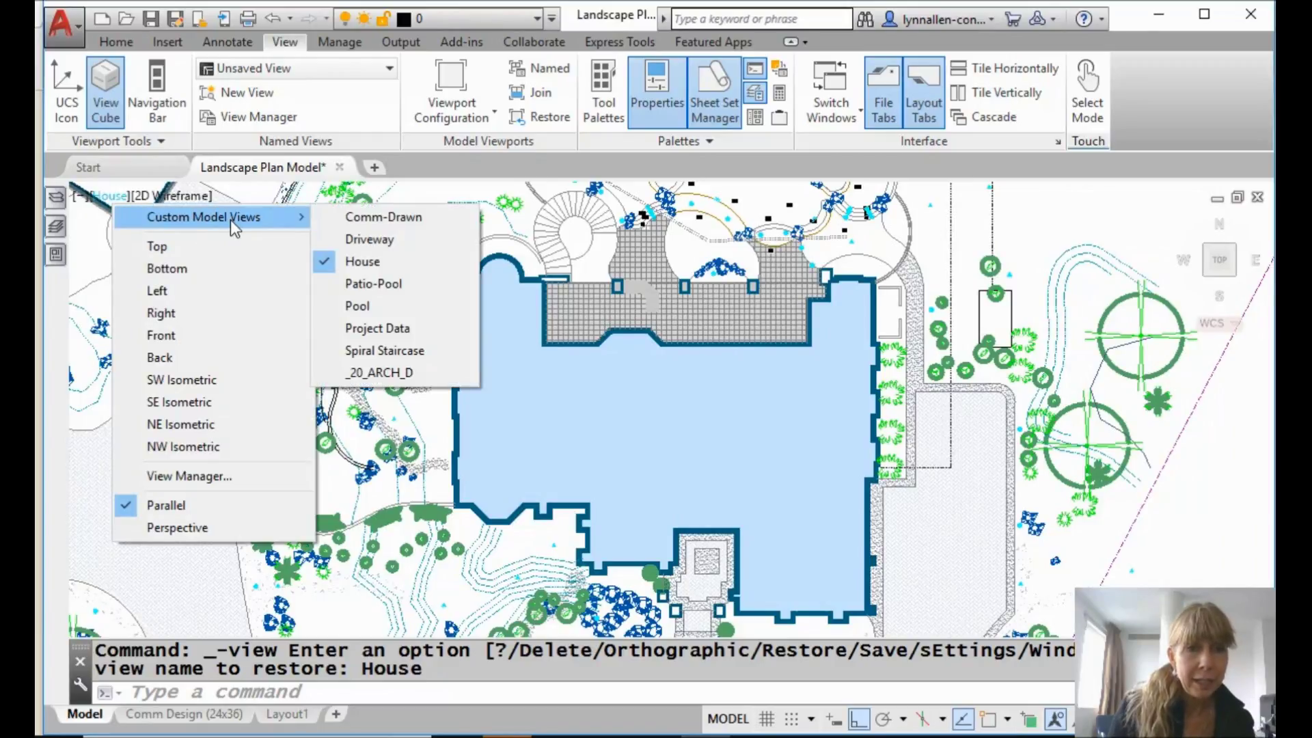
{"action": "left_click", "coordinate": [408, 349]}
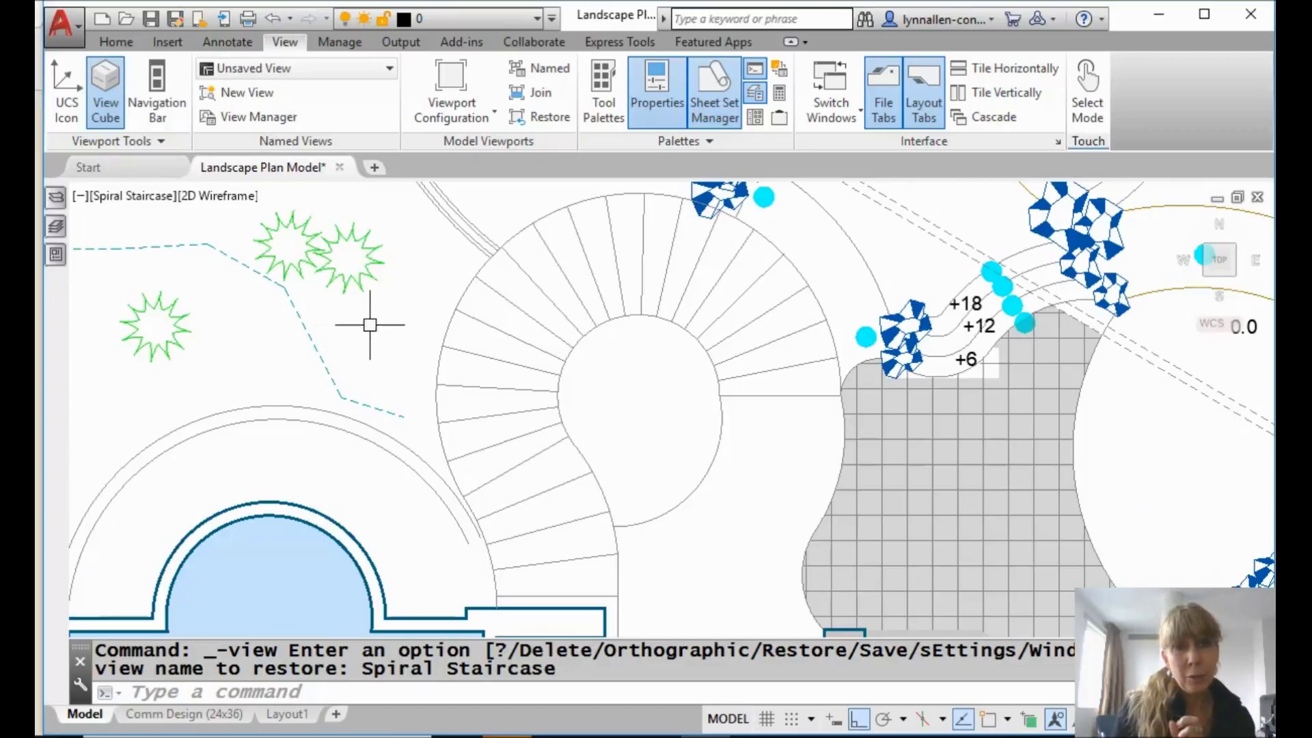
Restore the Project Data view, then the Pool view, from the Named Views dropdown.
{"action": "left_click", "coordinate": [388, 67]}
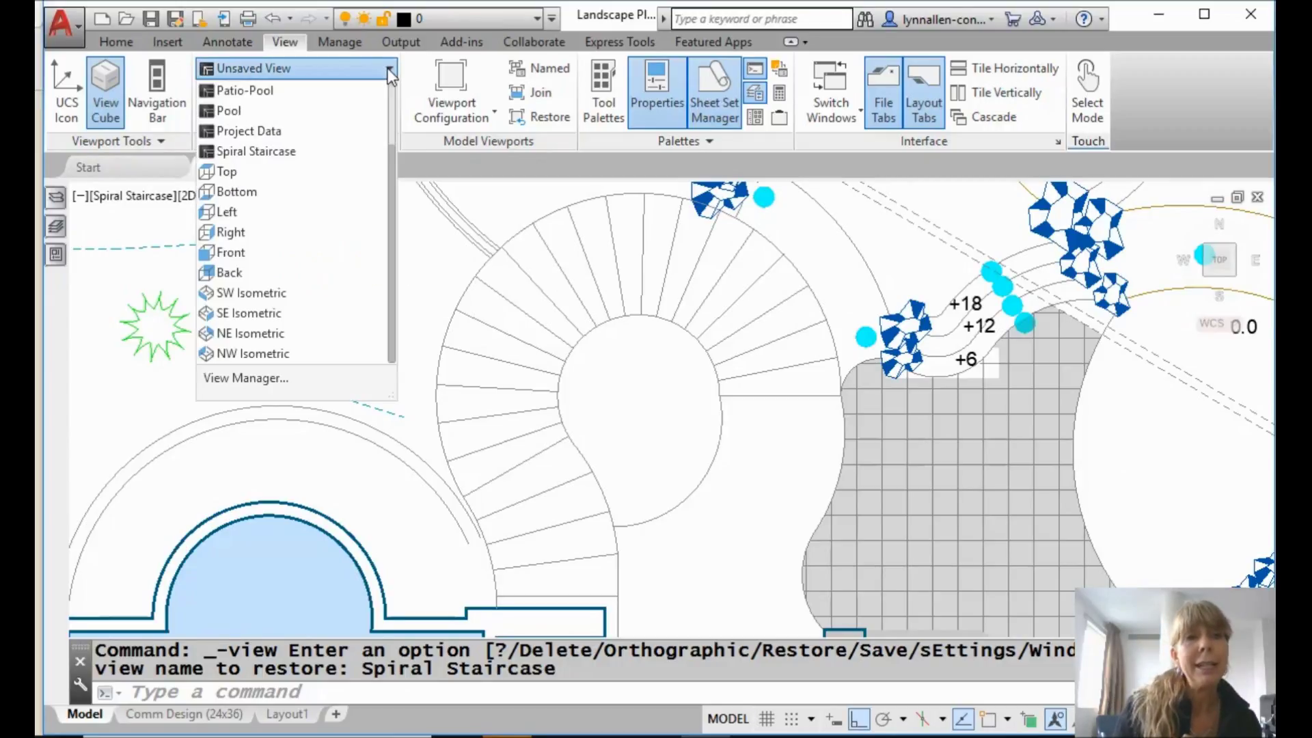
{"action": "left_click", "coordinate": [338, 133]}
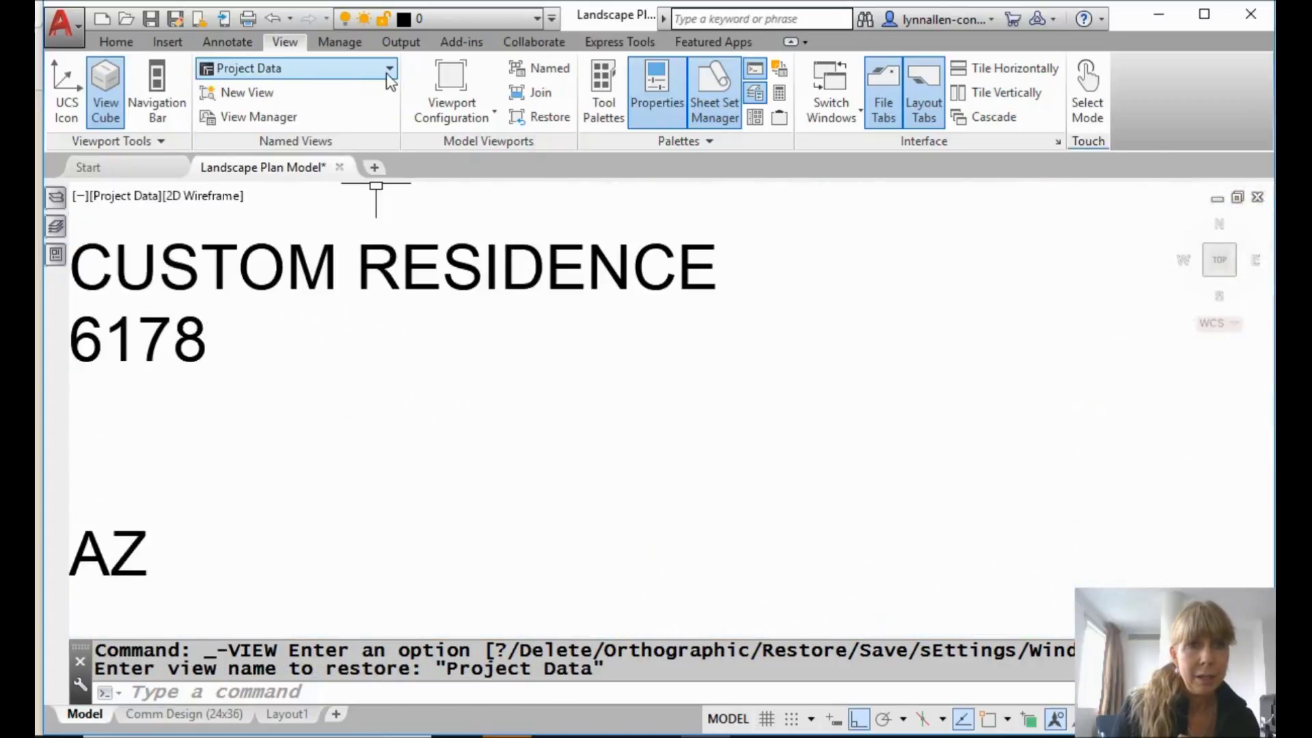
{"action": "left_click", "coordinate": [389, 70]}
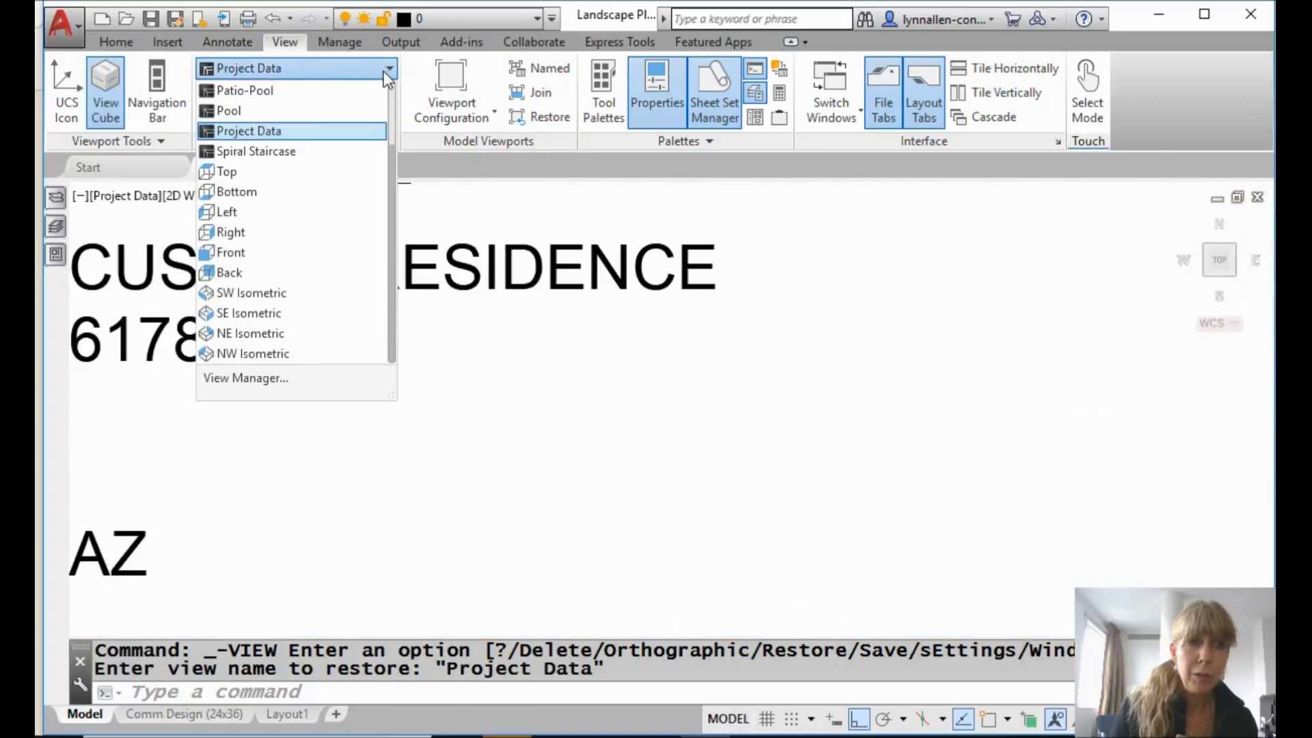
{"action": "left_click", "coordinate": [320, 110]}
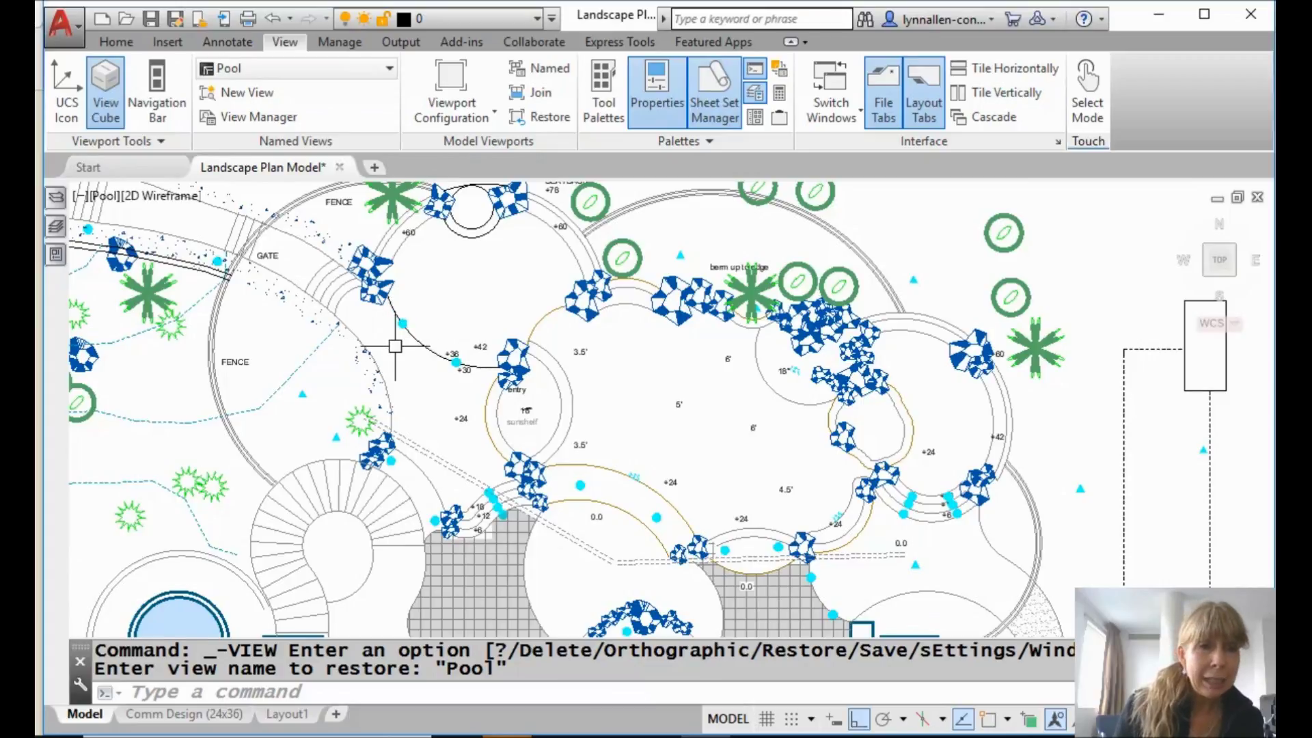
{"action": "right_click", "coordinate": [315, 69]}
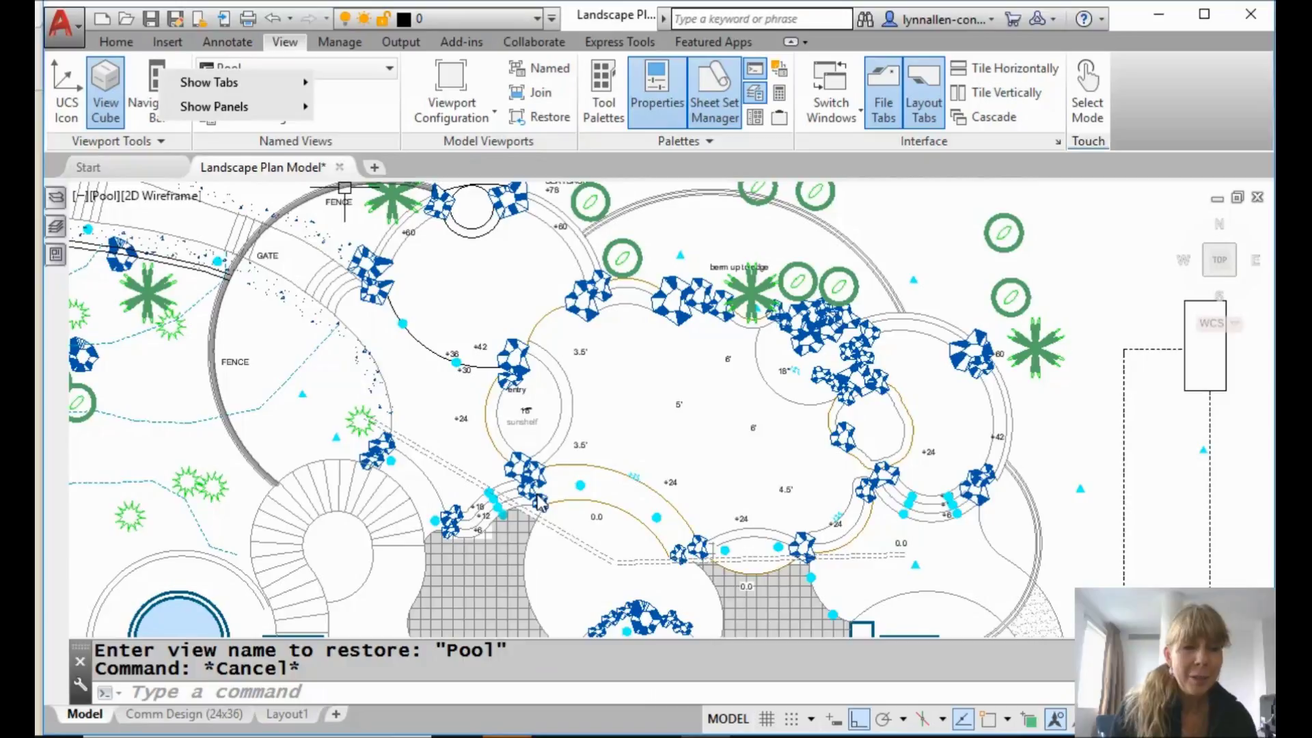
{"action": "key", "text": "Escape"}
Set House as the current view in the View Manager and close it.
{"action": "left_click", "coordinate": [381, 355]}
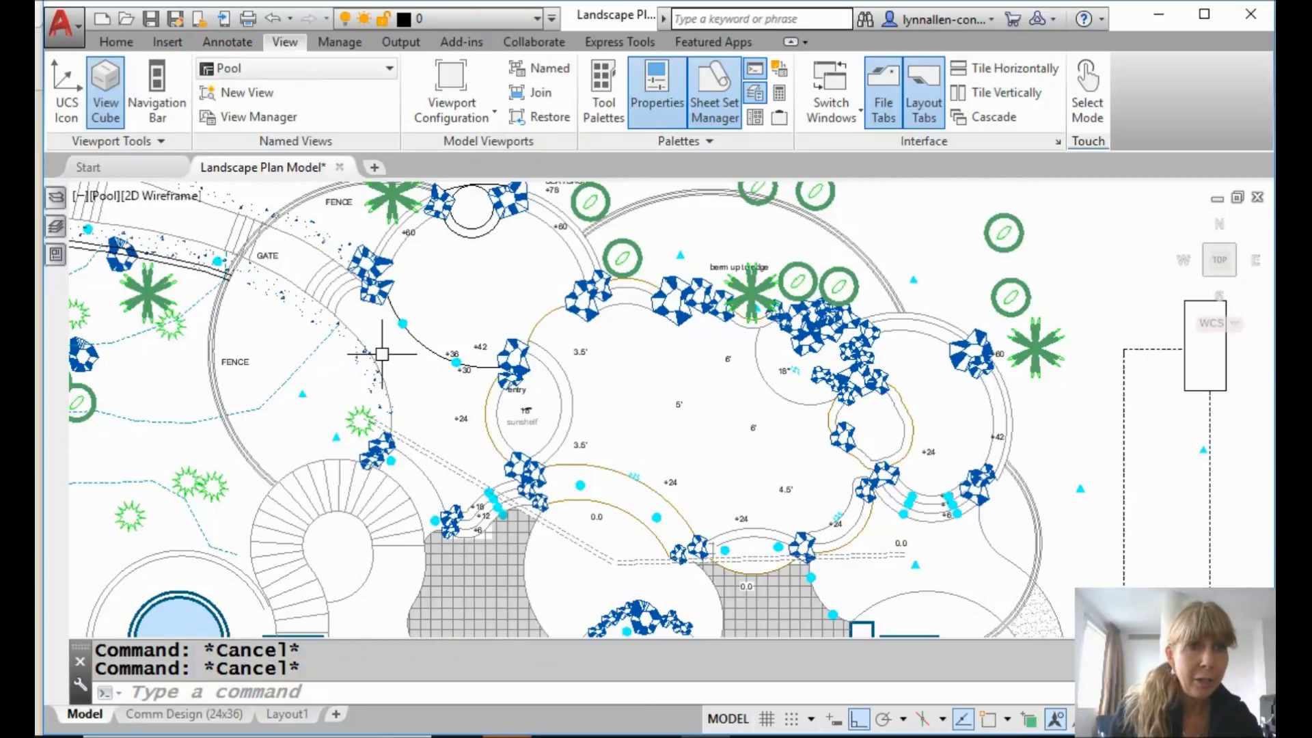
{"action": "left_click", "coordinate": [284, 117]}
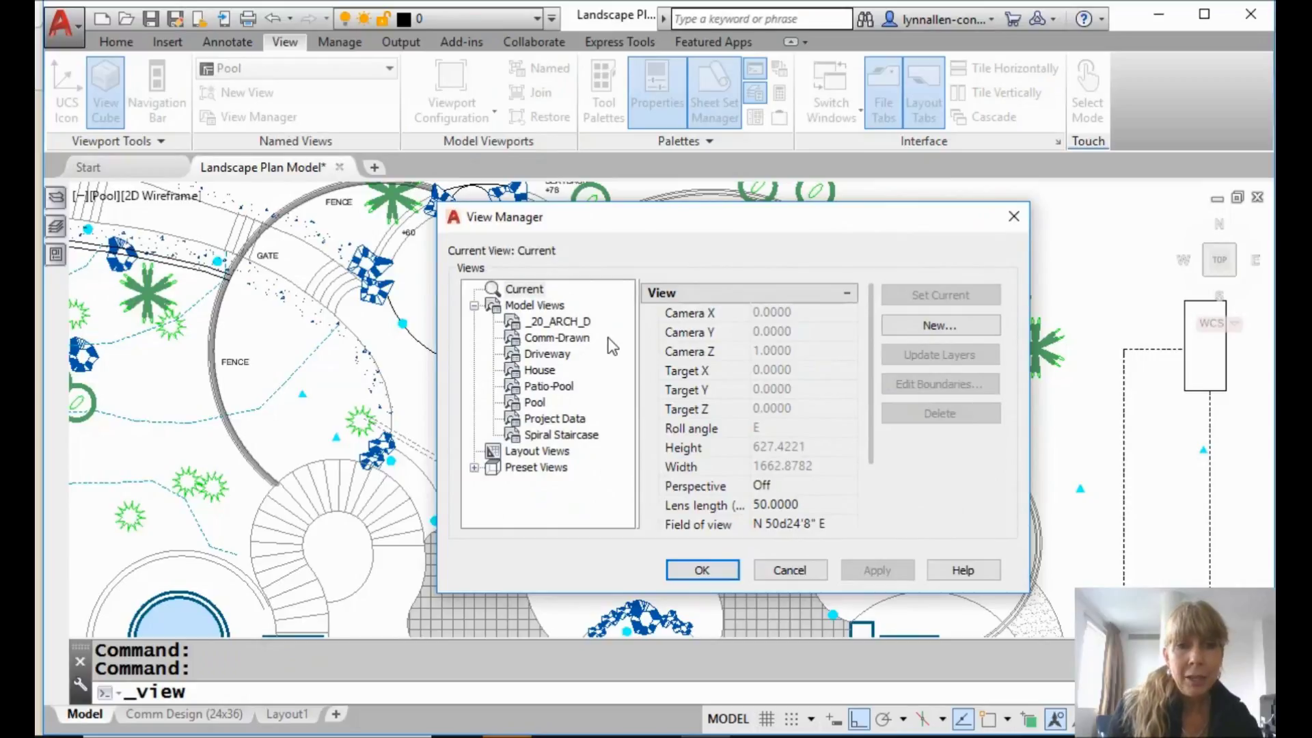
{"action": "left_click", "coordinate": [540, 370]}
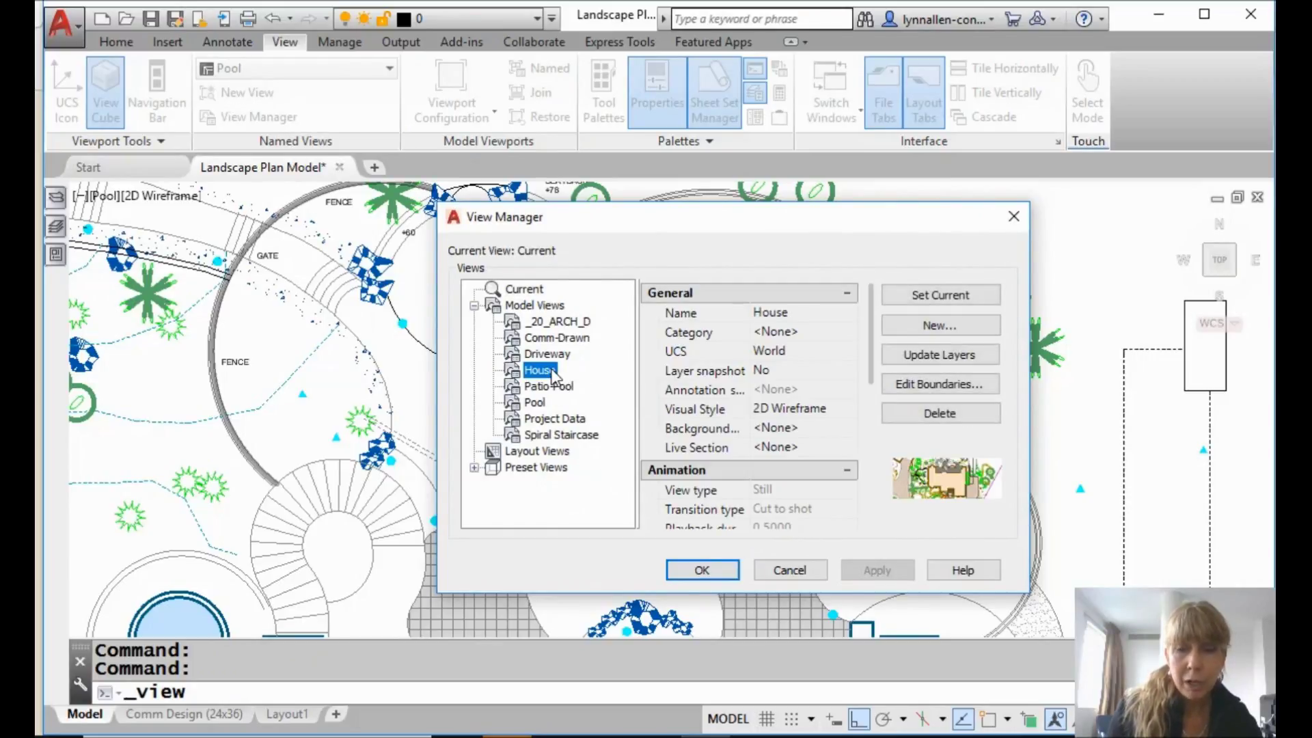
{"action": "left_click", "coordinate": [946, 298]}
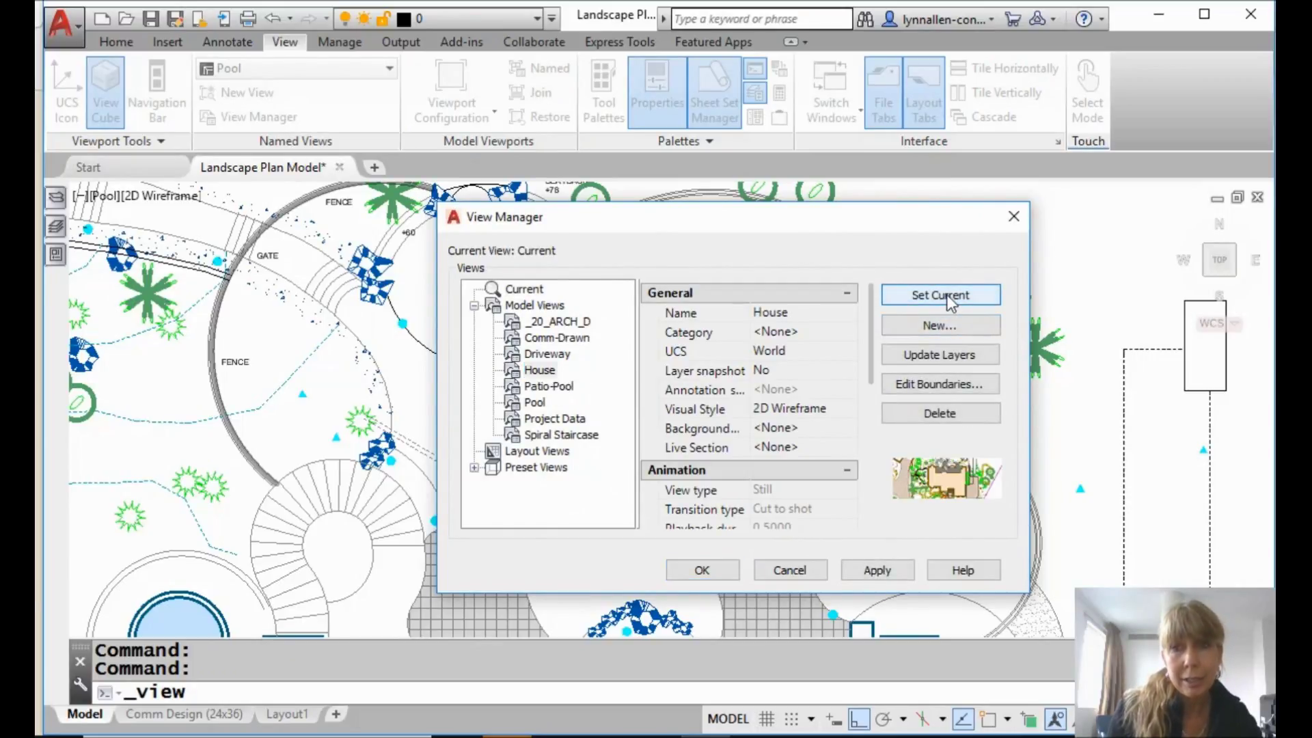
{"action": "left_click", "coordinate": [704, 572]}
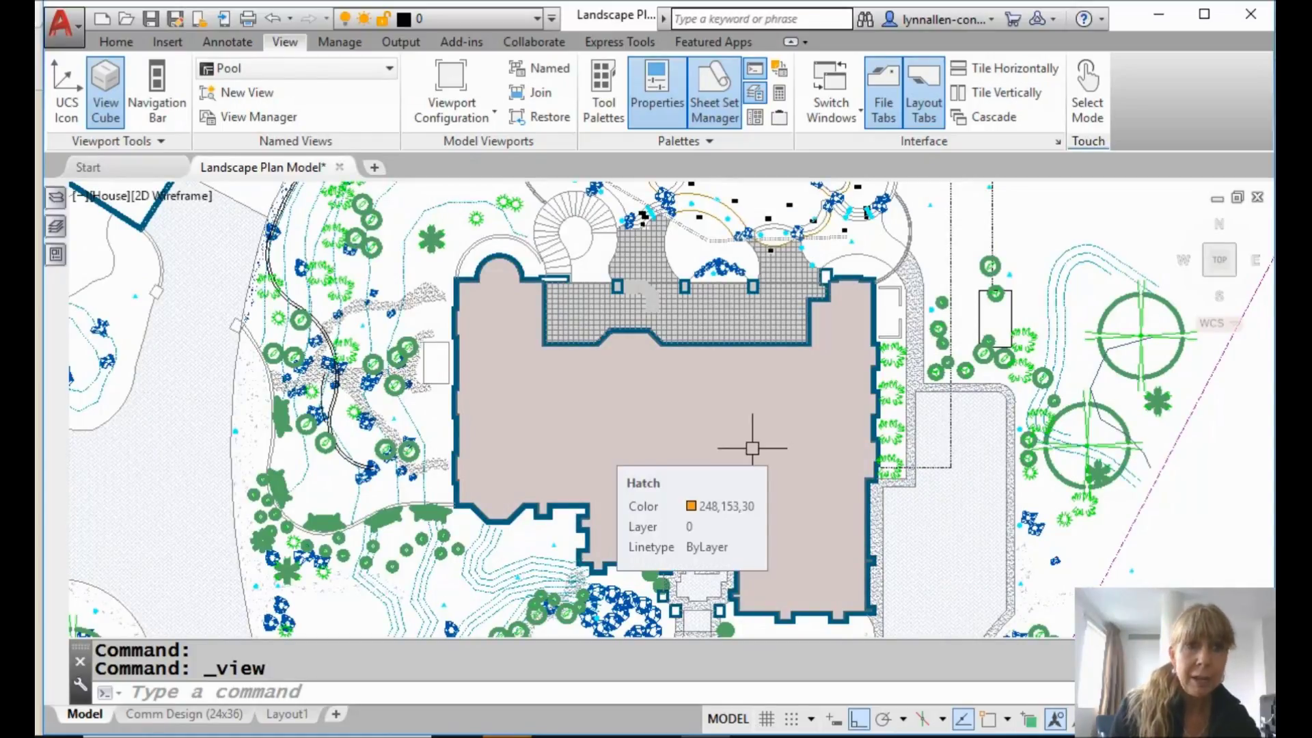
Select the house fill hatch, then clear the selection.
{"action": "left_click", "coordinate": [752, 448]}
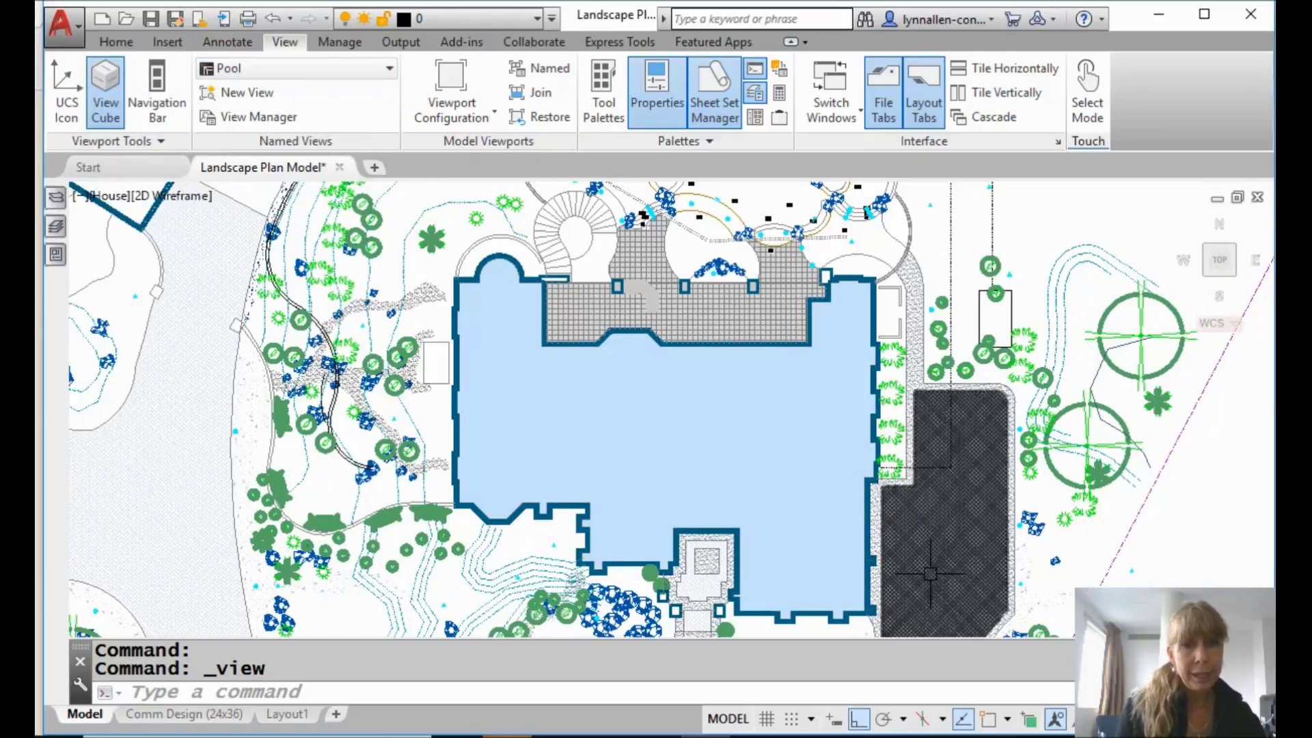
{"action": "key", "text": "Escape"}
{"action": "key", "text": "Escape"}
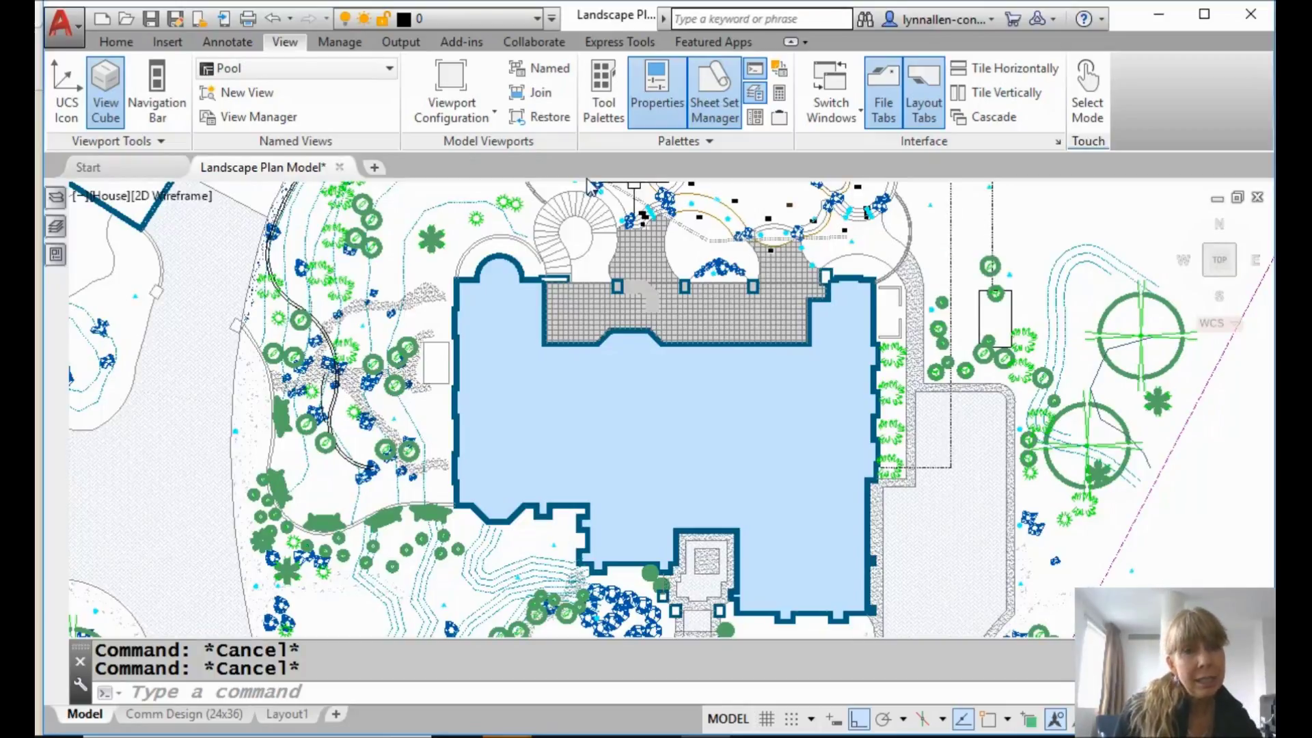
{"action": "left_click", "coordinate": [265, 98]}
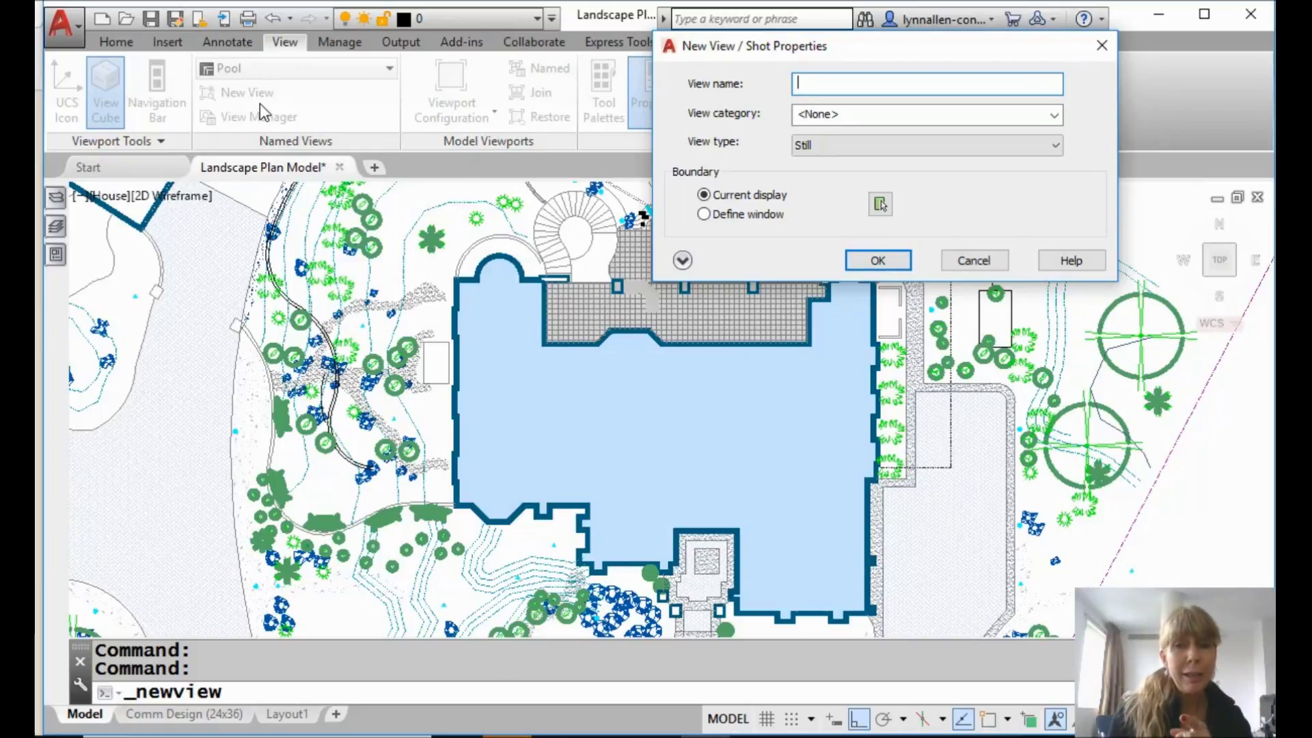
{"action": "left_click", "coordinate": [997, 265]}
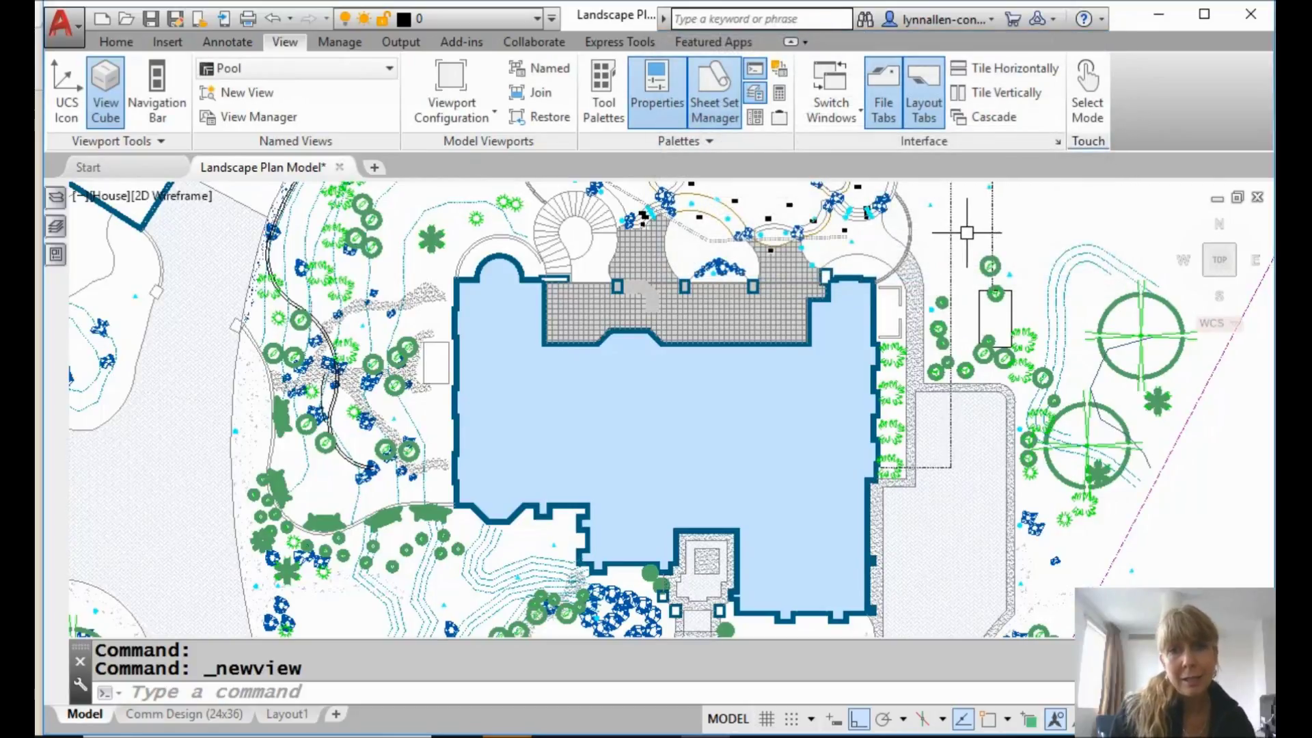